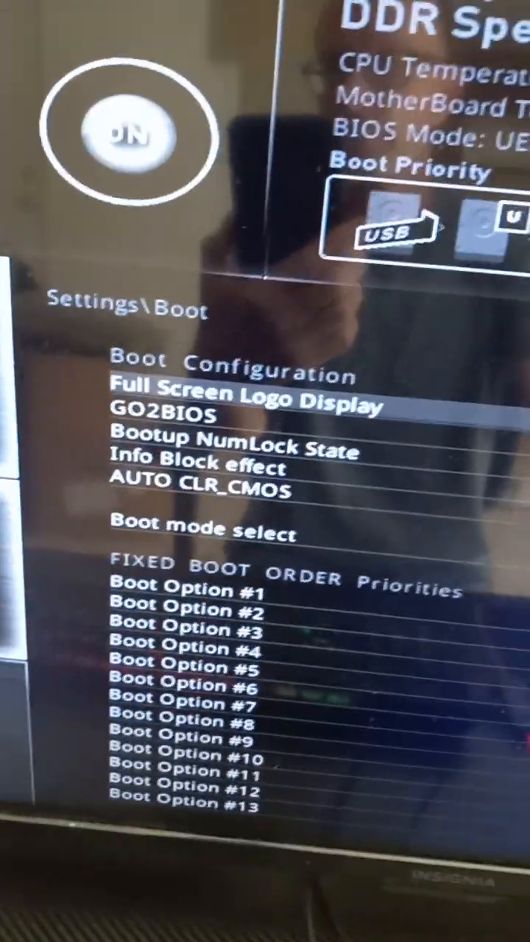
pyautogui.click(15, 567)
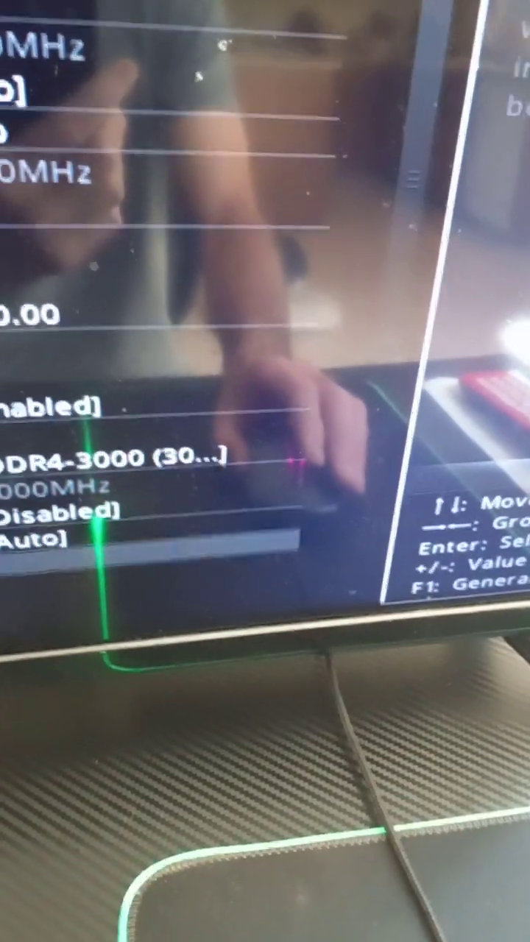
pyautogui.press('Up')
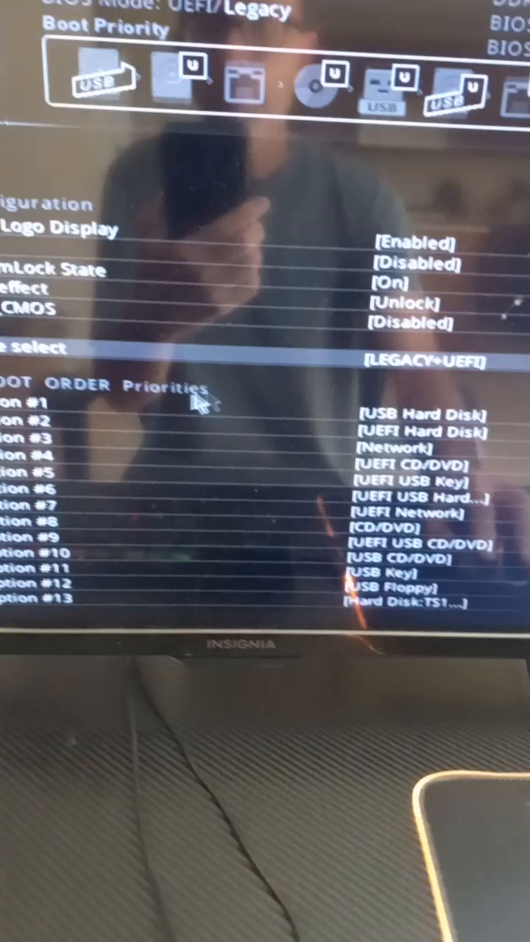
# Make Hard Disk:TS128GSSD25S-M Boot Option #1, then save changes and restart.
pyautogui.click(199, 411)
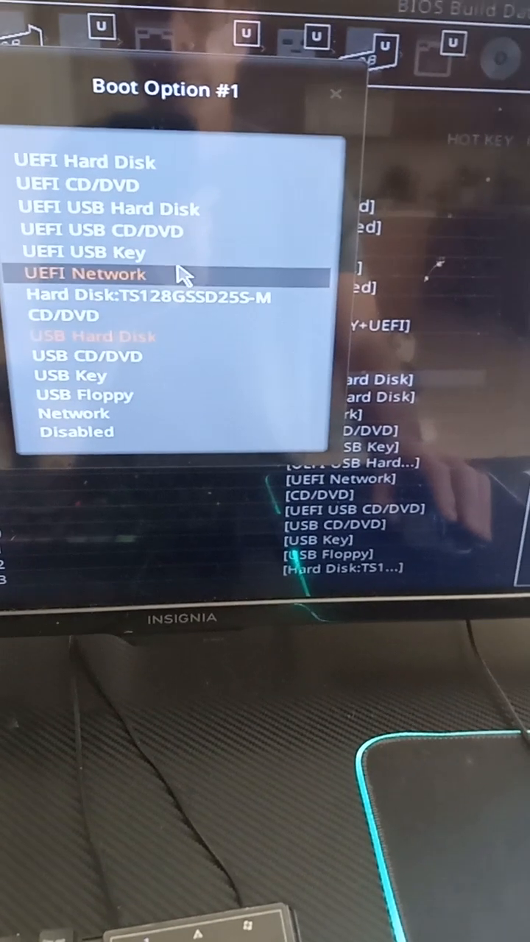
pyautogui.click(139, 315)
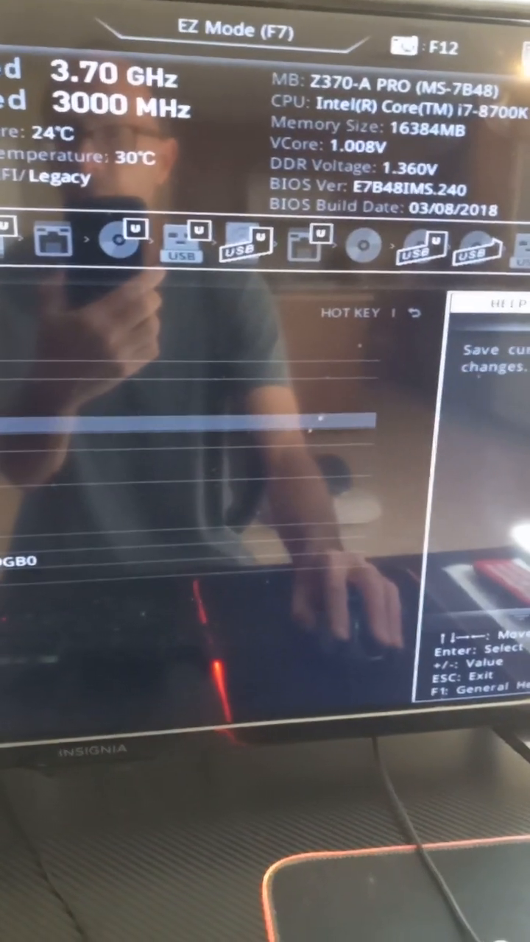
pyautogui.press('Return')
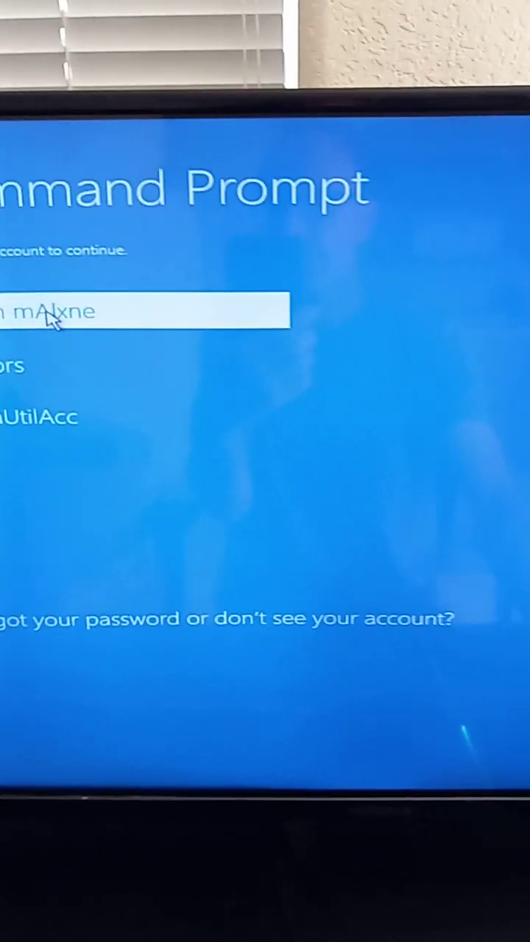
pyautogui.click(117, 364)
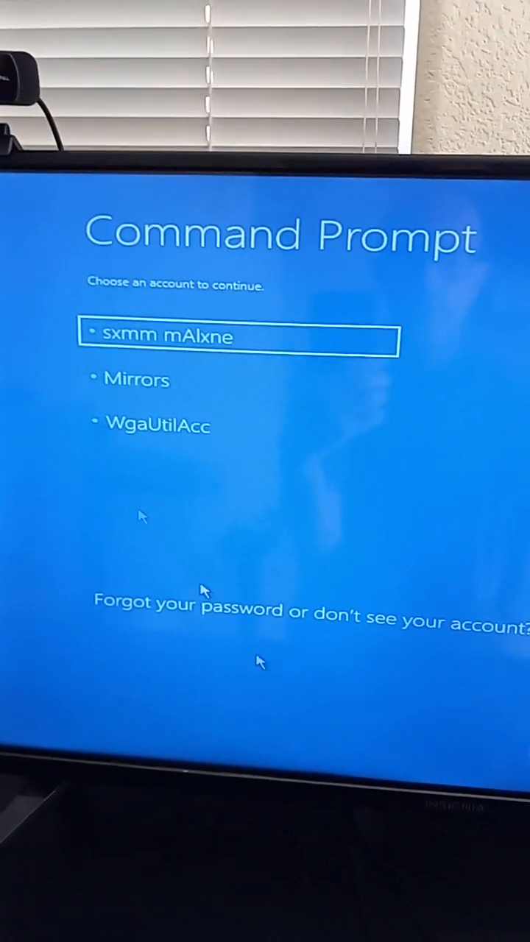
# Cancel the Command Prompt account chooser so Windows Setup starts from boot media.
pyautogui.click(442, 629)
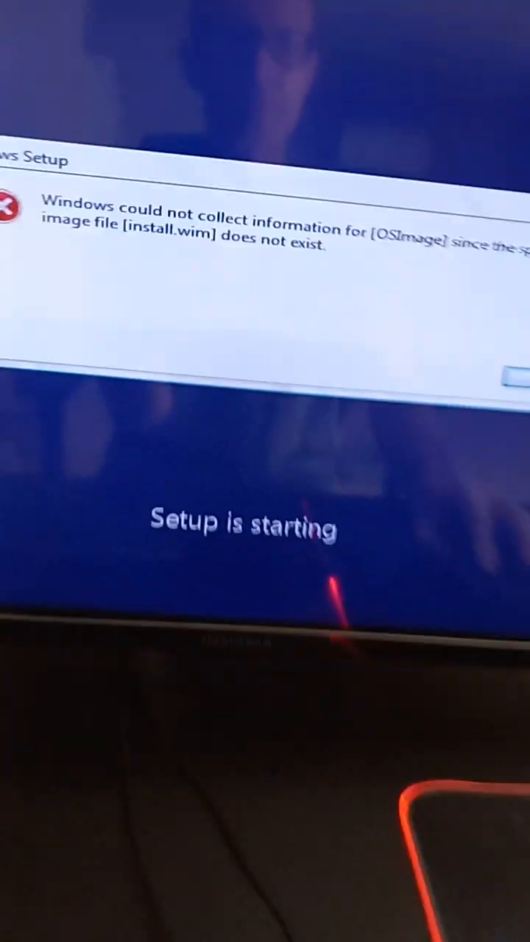
# Dismiss the install.wim error, quit Setup, and enter Troubleshoot toward System Image Recovery.
pyautogui.click(515, 377)
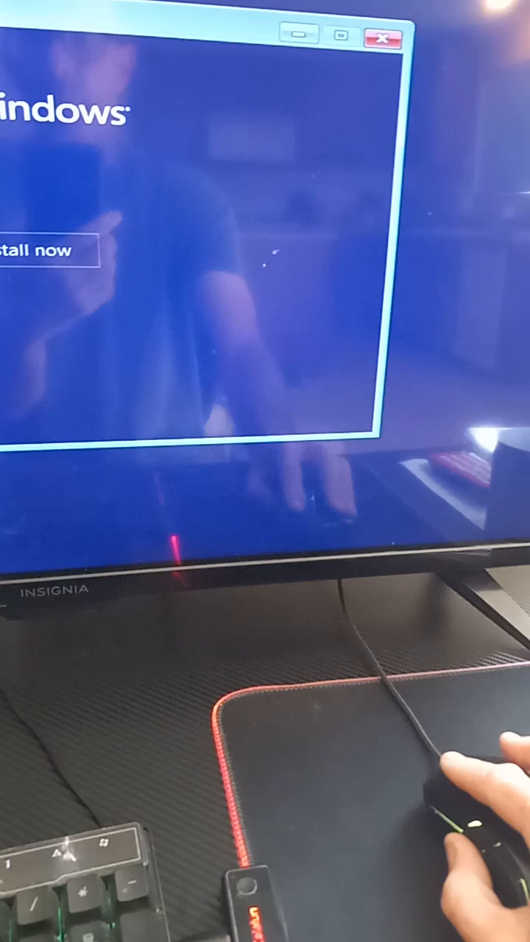
pyautogui.click(383, 38)
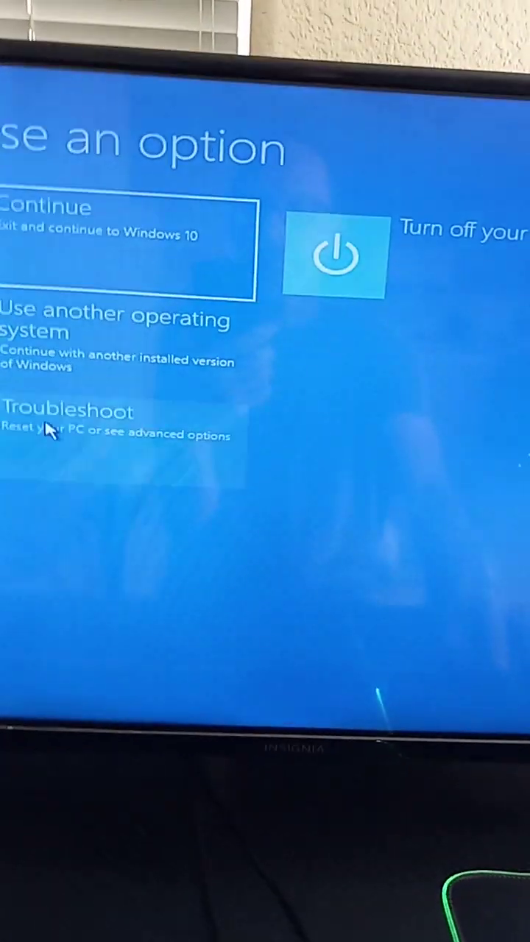
pyautogui.click(44, 434)
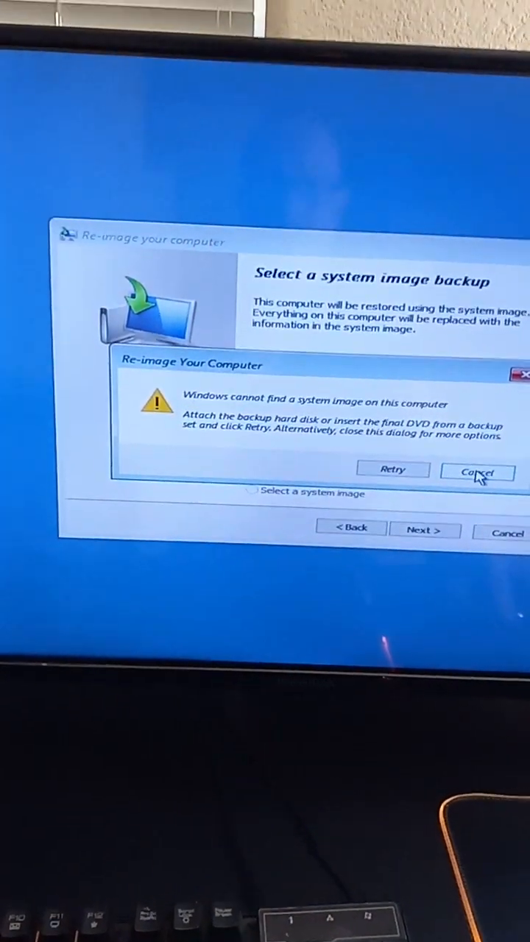
# Cancel the no-system-image warning and choose Advanced > Install a driver to browse for driver files.
pyautogui.click(479, 473)
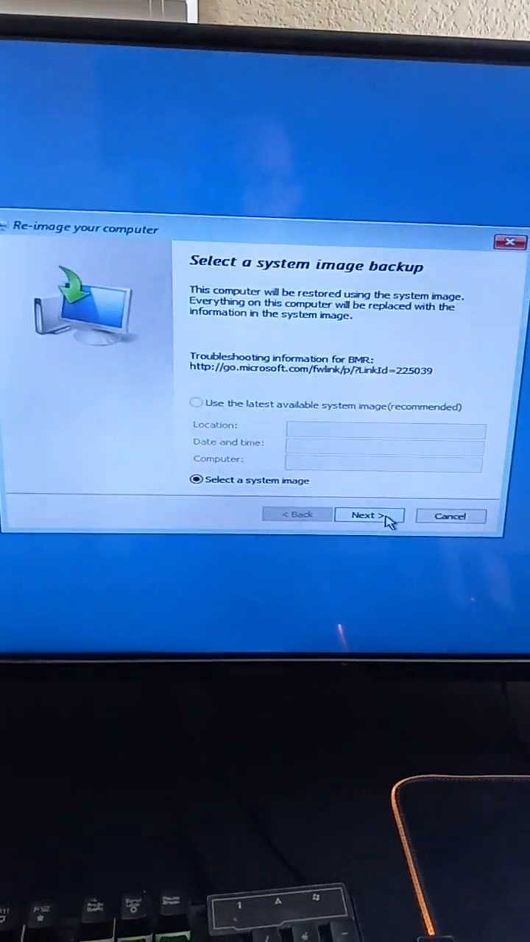
pyautogui.click(368, 515)
pyautogui.click(81, 452)
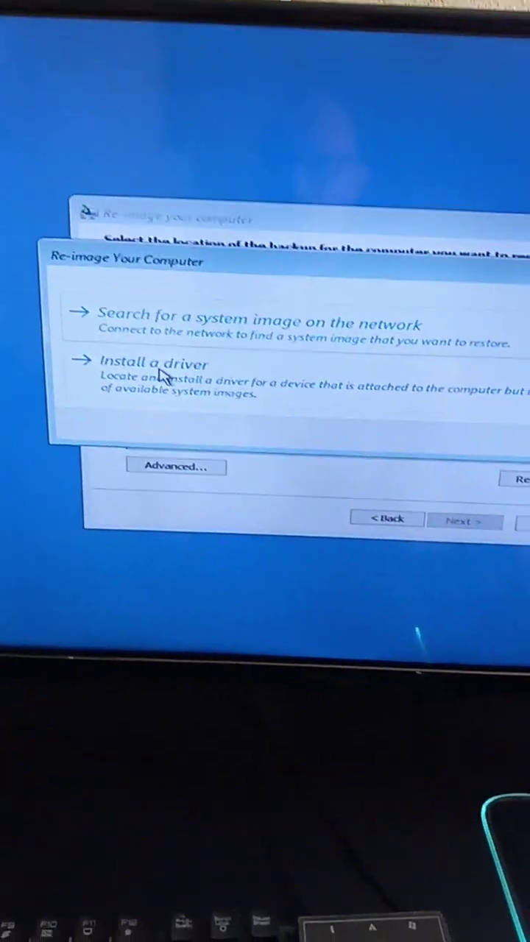
pyautogui.click(88, 350)
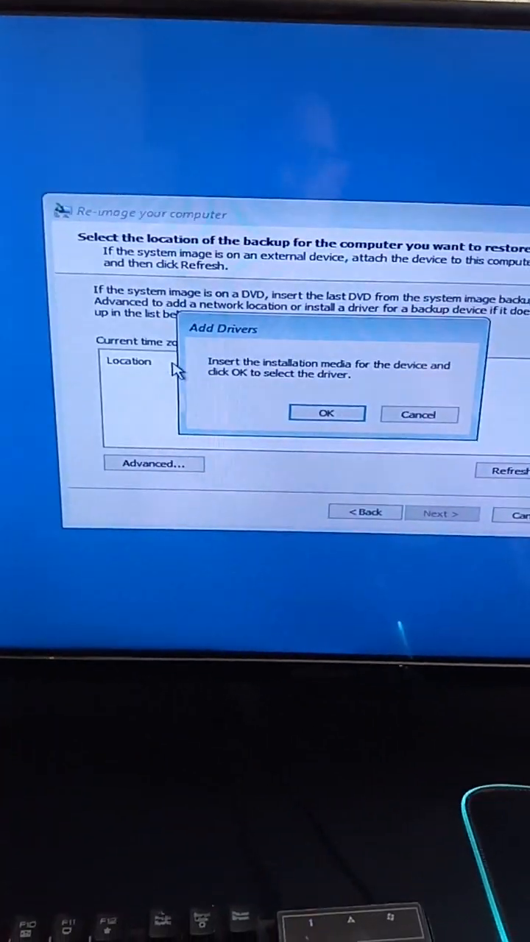
pyautogui.click(338, 415)
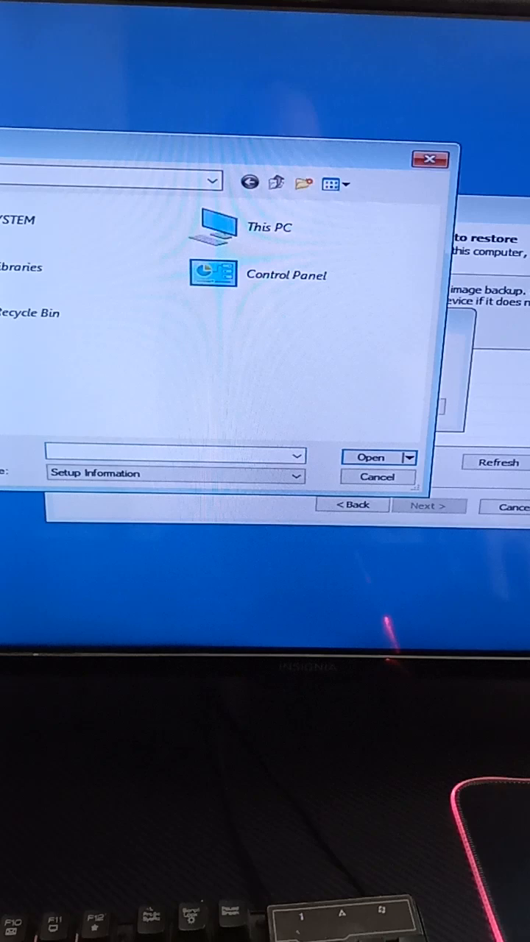
# Enter This PC in the Open dialog to list drives New Volume (C:) through Local Disk (F:).
pyautogui.doubleClick(269, 227)
pyautogui.scroll(-2, 423, 294)
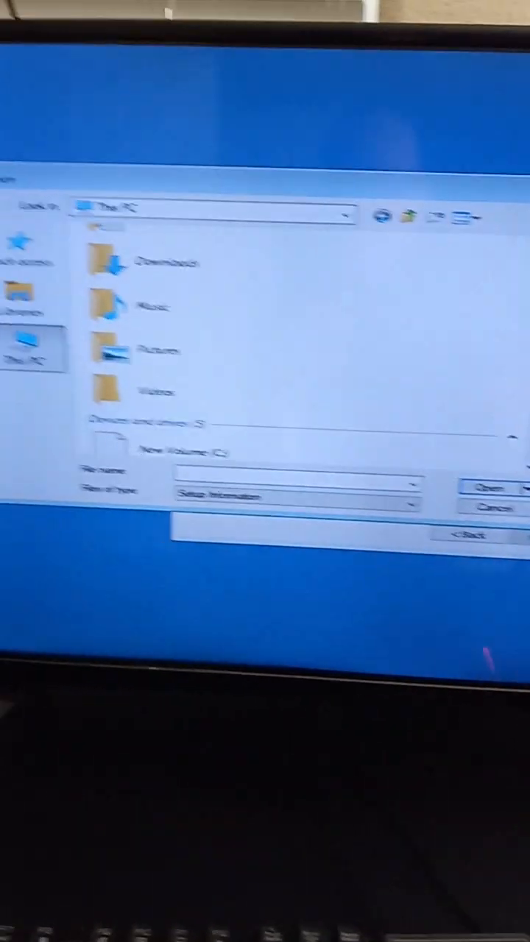
pyautogui.scroll(-1, 324, 352)
pyautogui.scroll(-1, 324, 351)
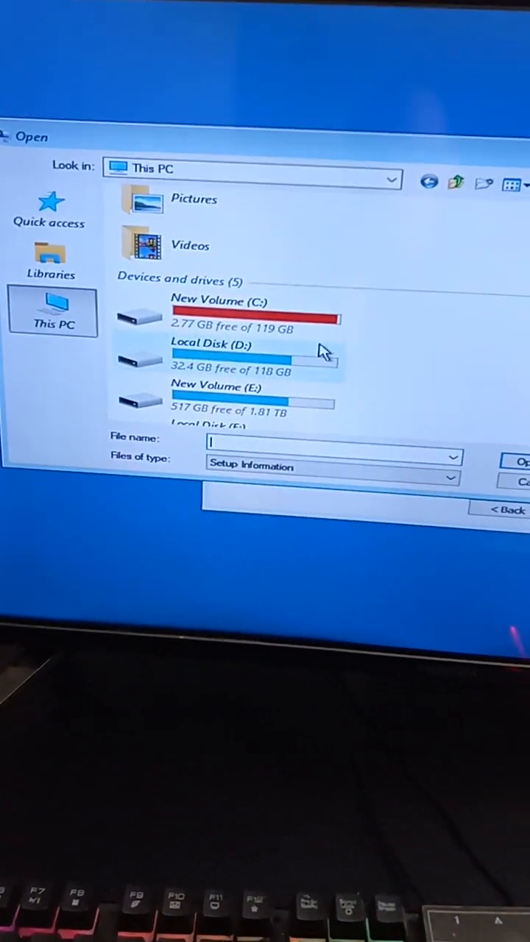
pyautogui.scroll(-1, 324, 331)
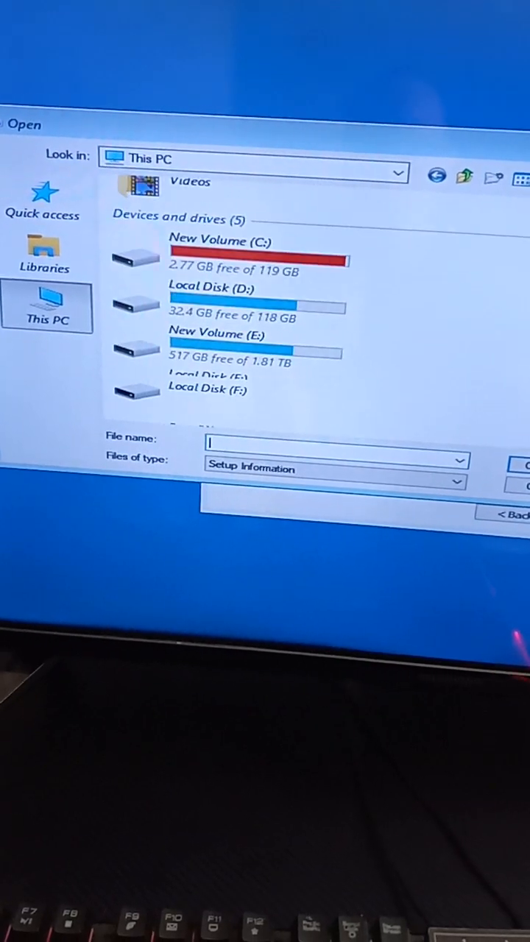